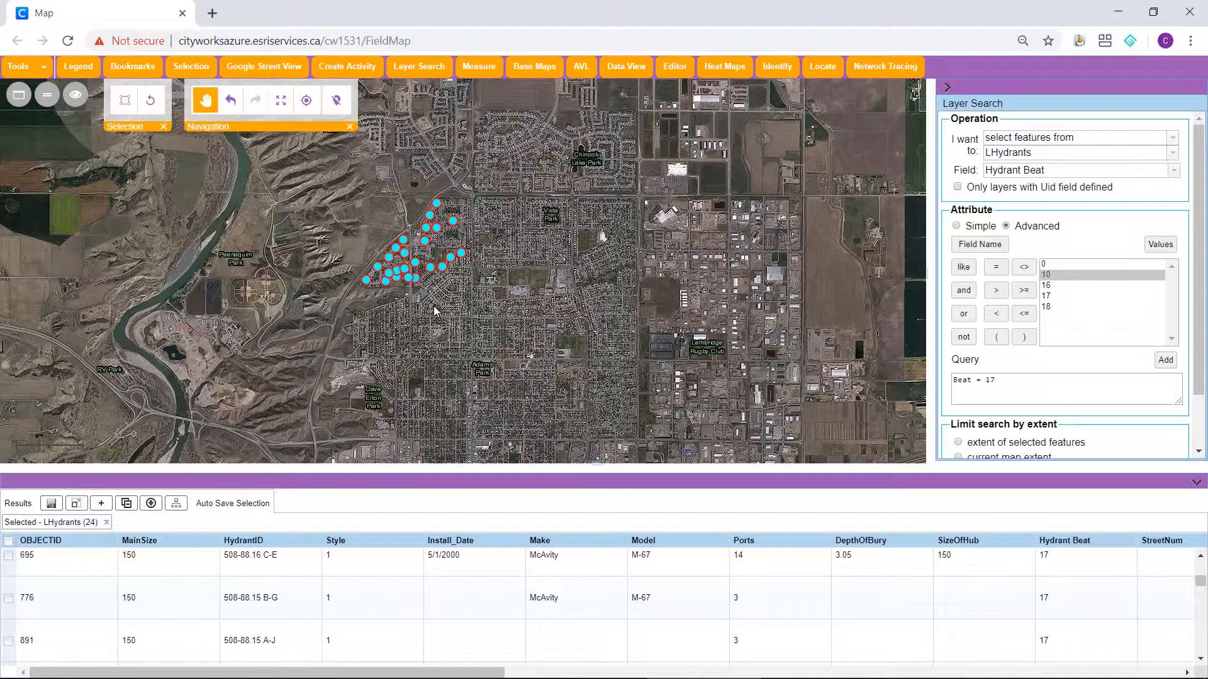
# Switch to the Cityworks Hydrants inbox and review the Hydrant Beat 17 list, inspection status chart and poor-condition hydrants
pyautogui.hotkey('alt', 'Tab')
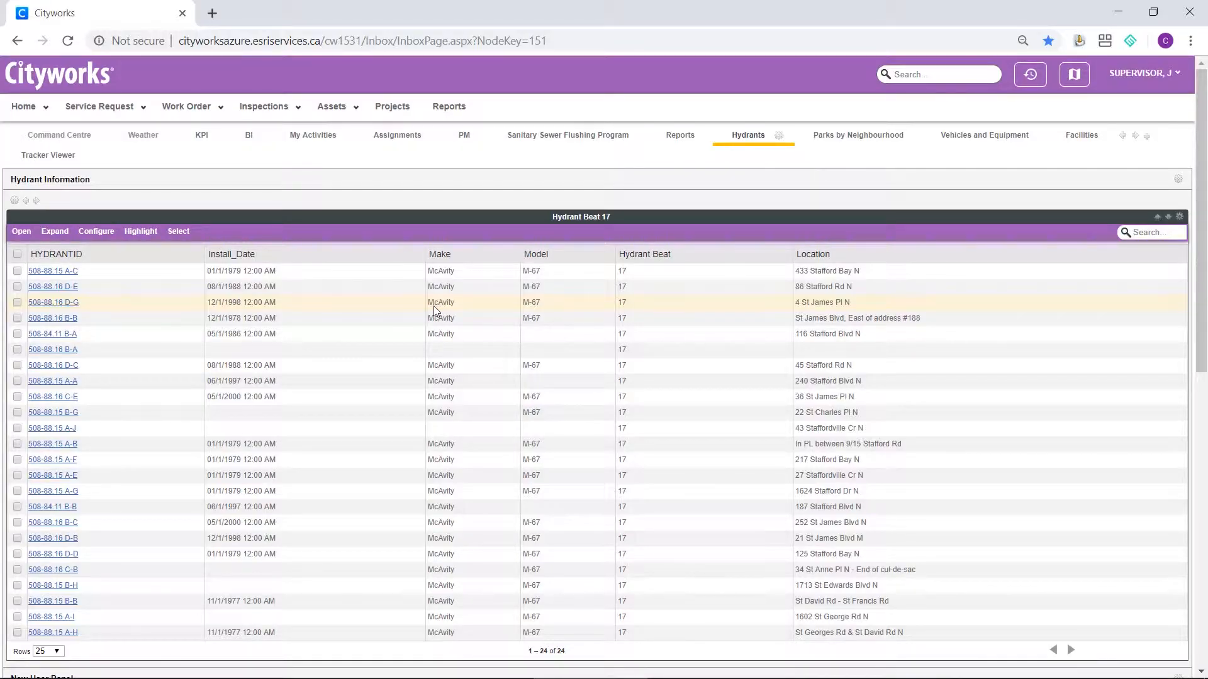
pyautogui.scroll(-6, 435, 311)
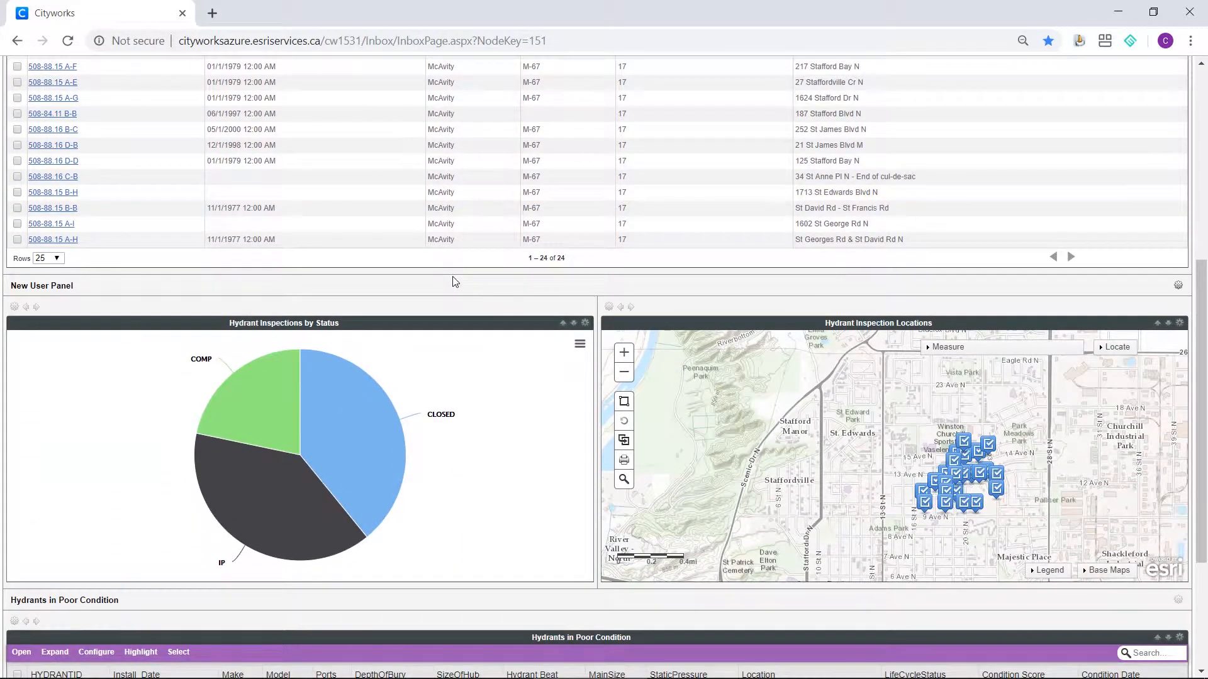
pyautogui.moveTo(274, 382)
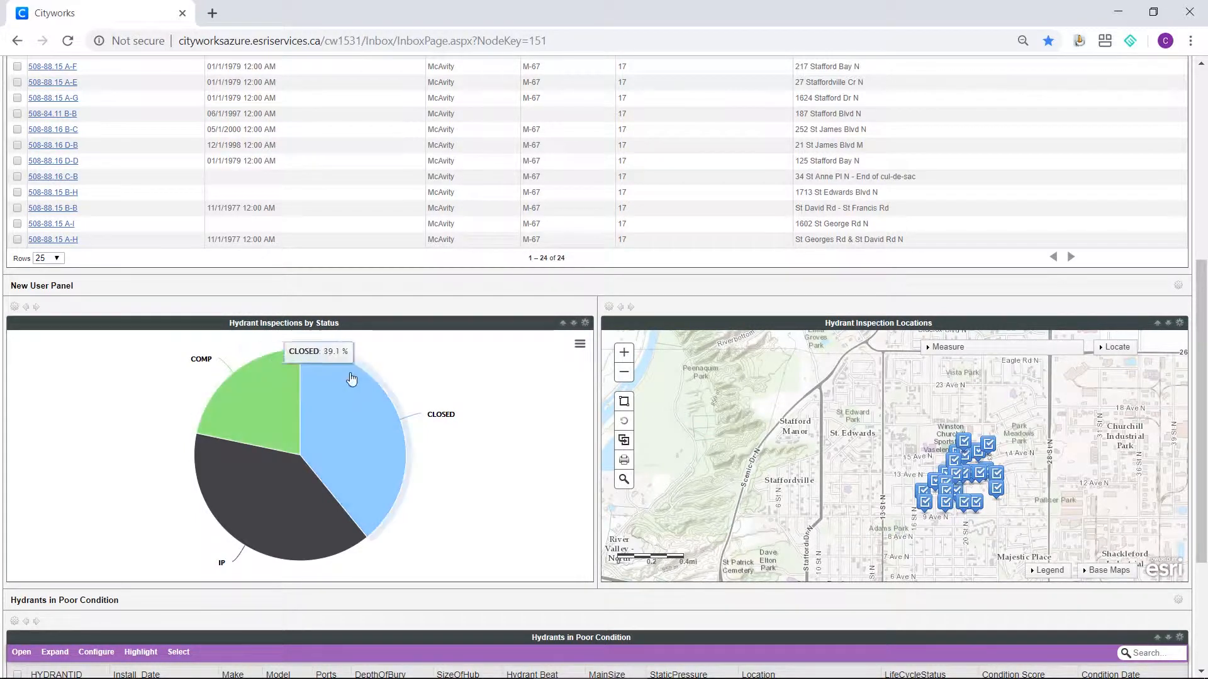
pyautogui.moveTo(318, 545)
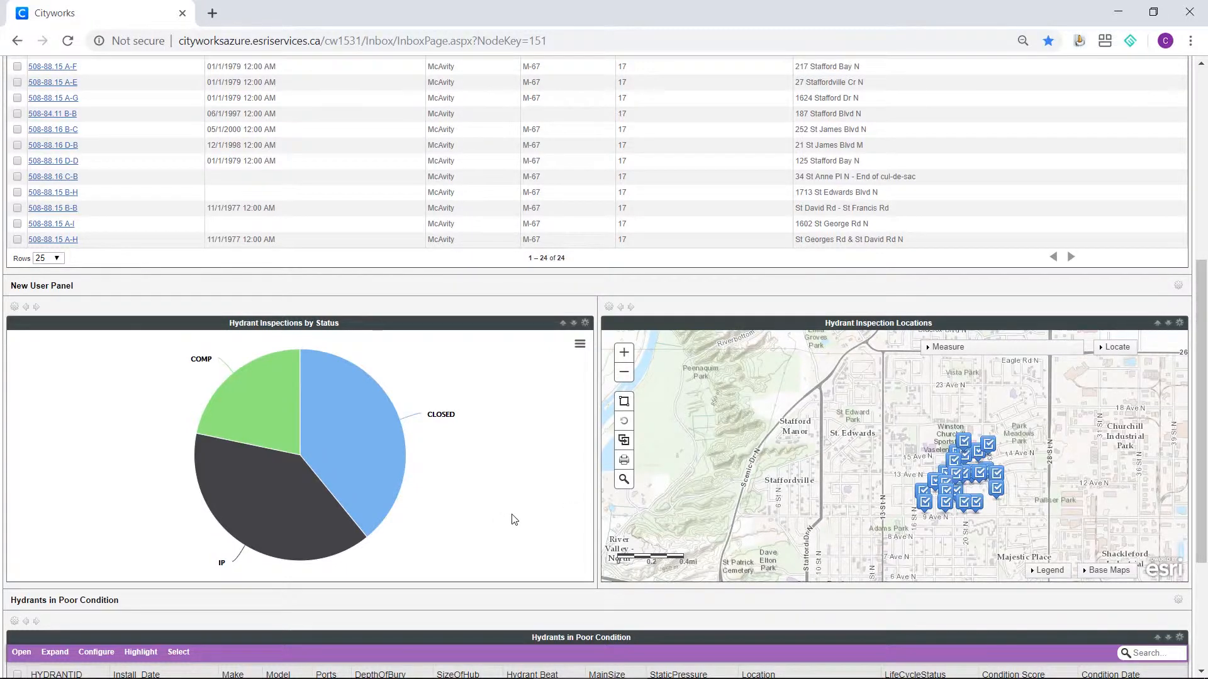
pyautogui.scroll(-3, 513, 522)
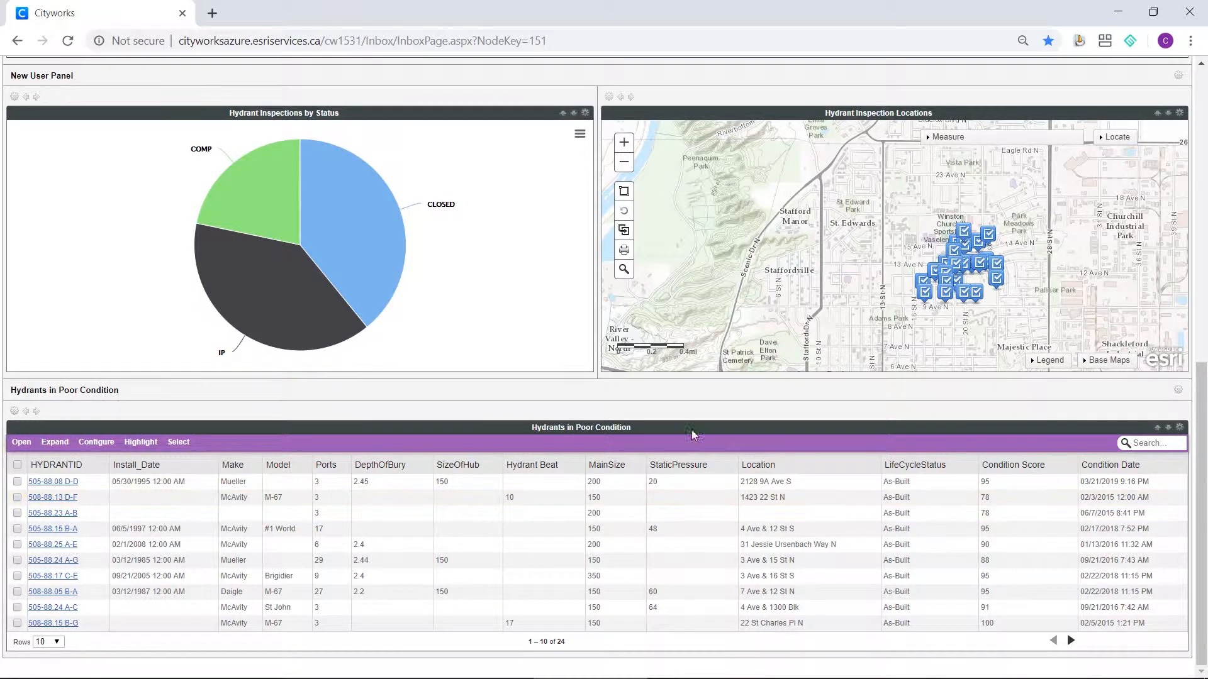
# Select a group of inspections around 11 and 12 Ave N on the Hydrant Inspection Locations map and open their records
pyautogui.scroll(2, 929, 277)
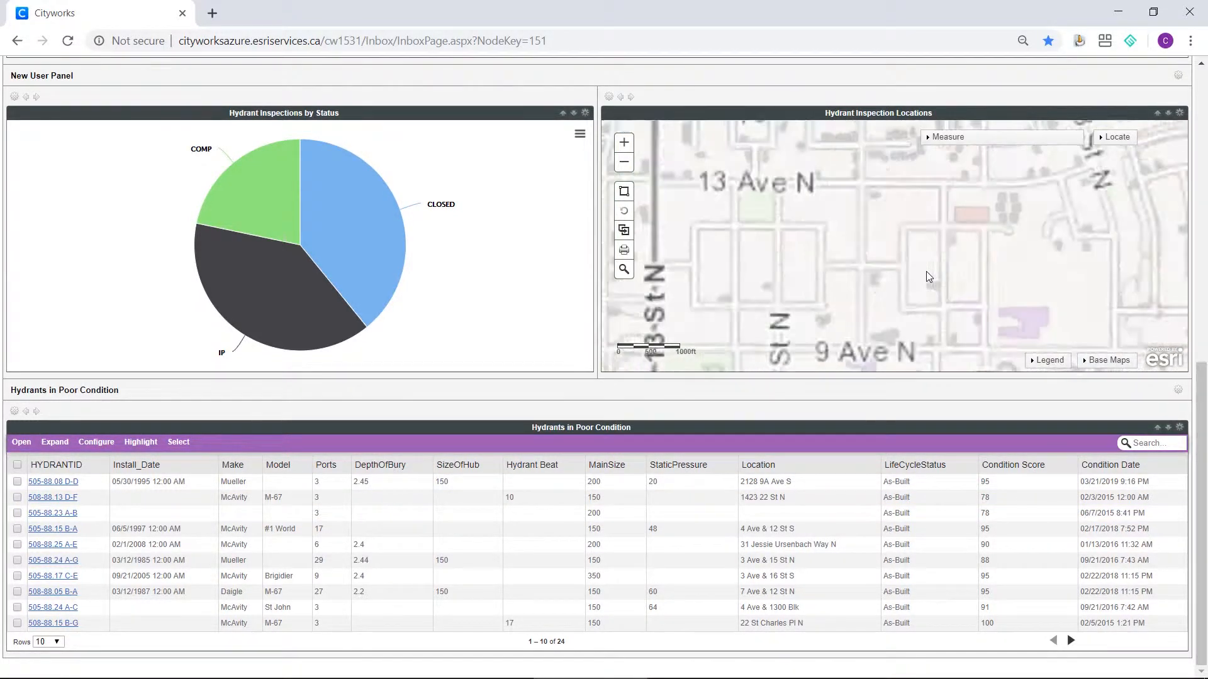
pyautogui.click(626, 192)
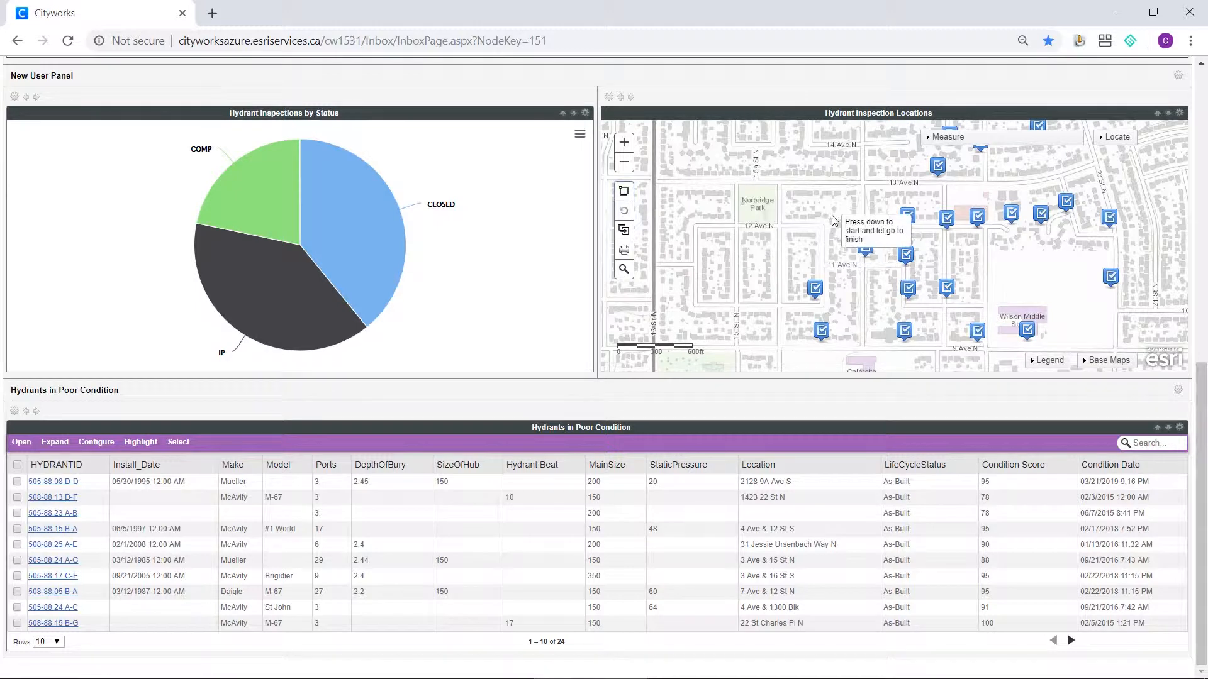
pyautogui.moveTo(832, 213); pyautogui.dragTo(1032, 334)
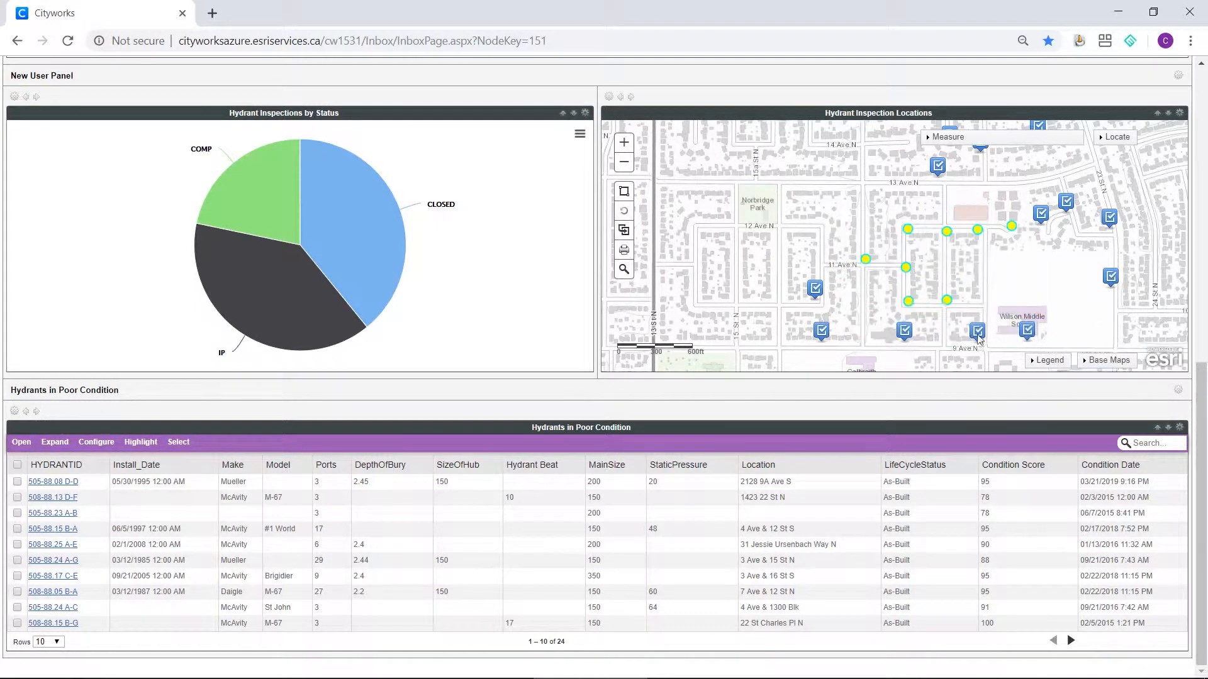
pyautogui.click(624, 231)
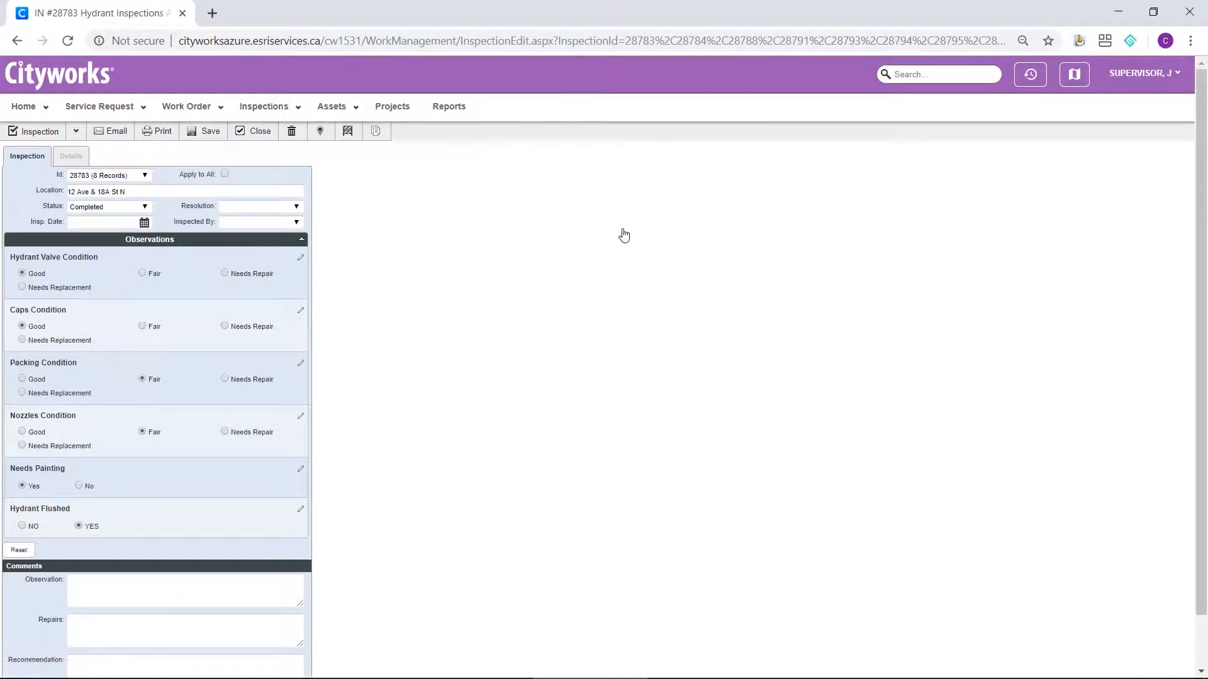
# Return to the Hydrants inbox and start a new work order for all hydrants in the Hydrant Beat 17 list
pyautogui.click(17, 41)
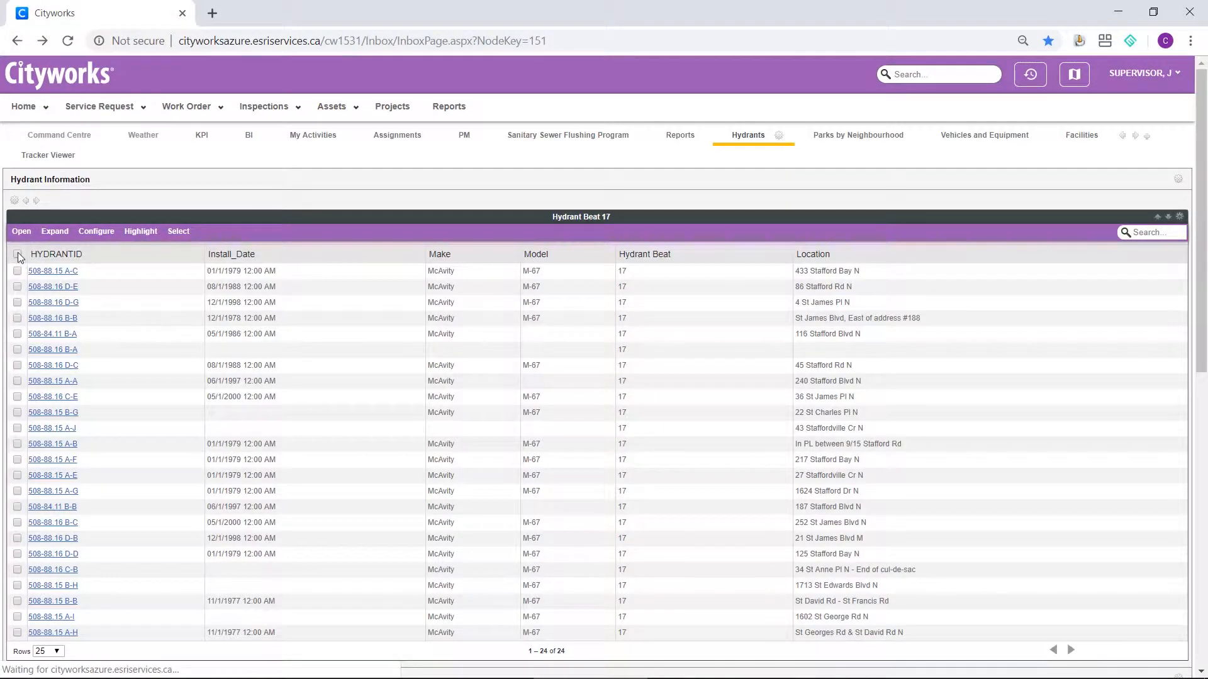
pyautogui.click(17, 255)
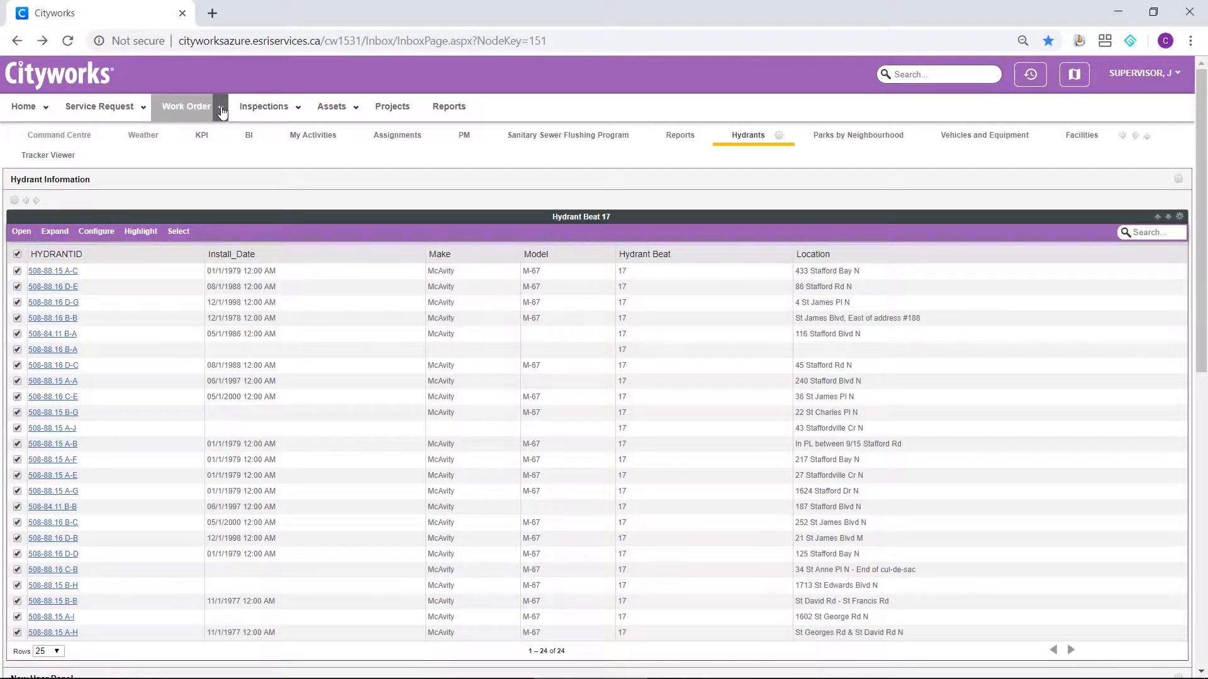
pyautogui.click(205, 121)
pyautogui.click(210, 131)
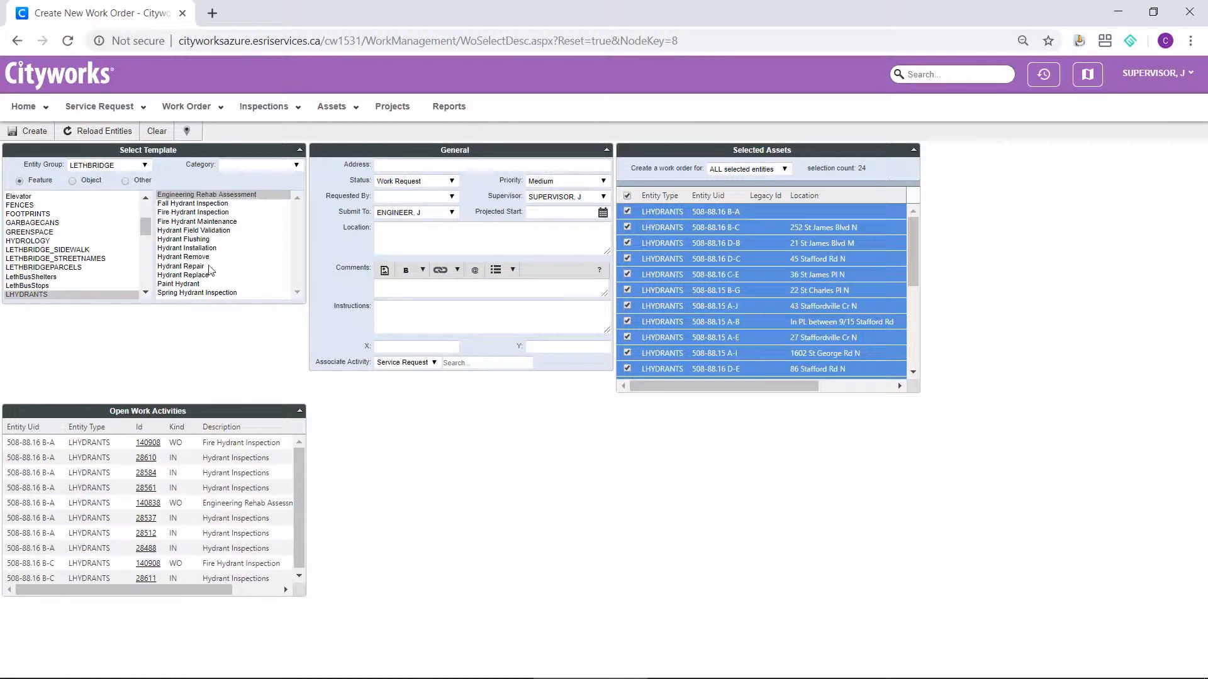
# Create one work order for ALL selected entities using the Fire Hydrant Inspection template
pyautogui.click(202, 213)
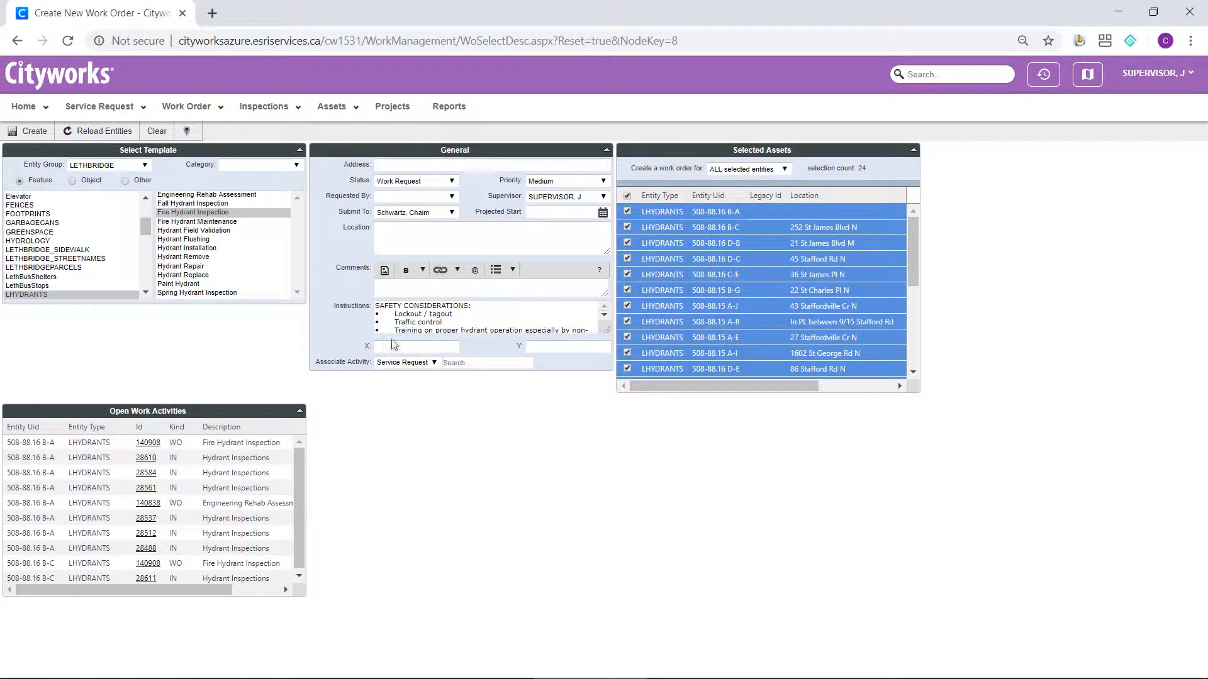
pyautogui.moveTo(915, 237)
pyautogui.mouseDown()
pyautogui.moveTo(911, 315)
pyautogui.moveTo(912, 225)
pyautogui.mouseUp()
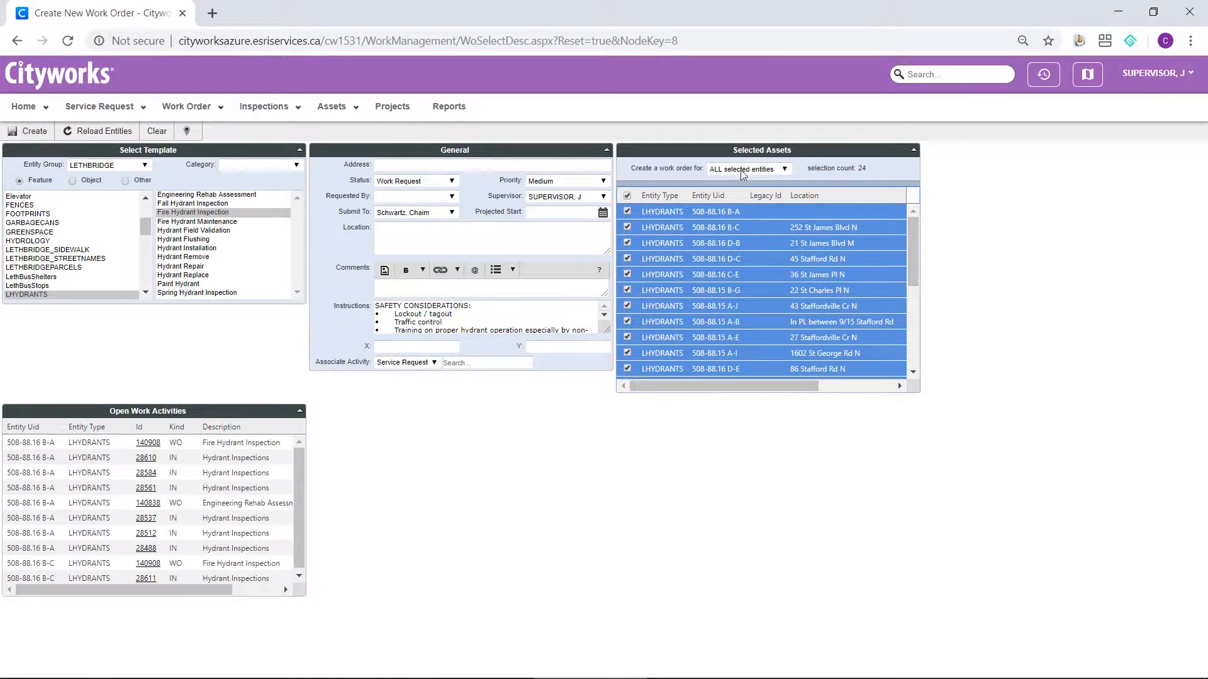
pyautogui.click(779, 173)
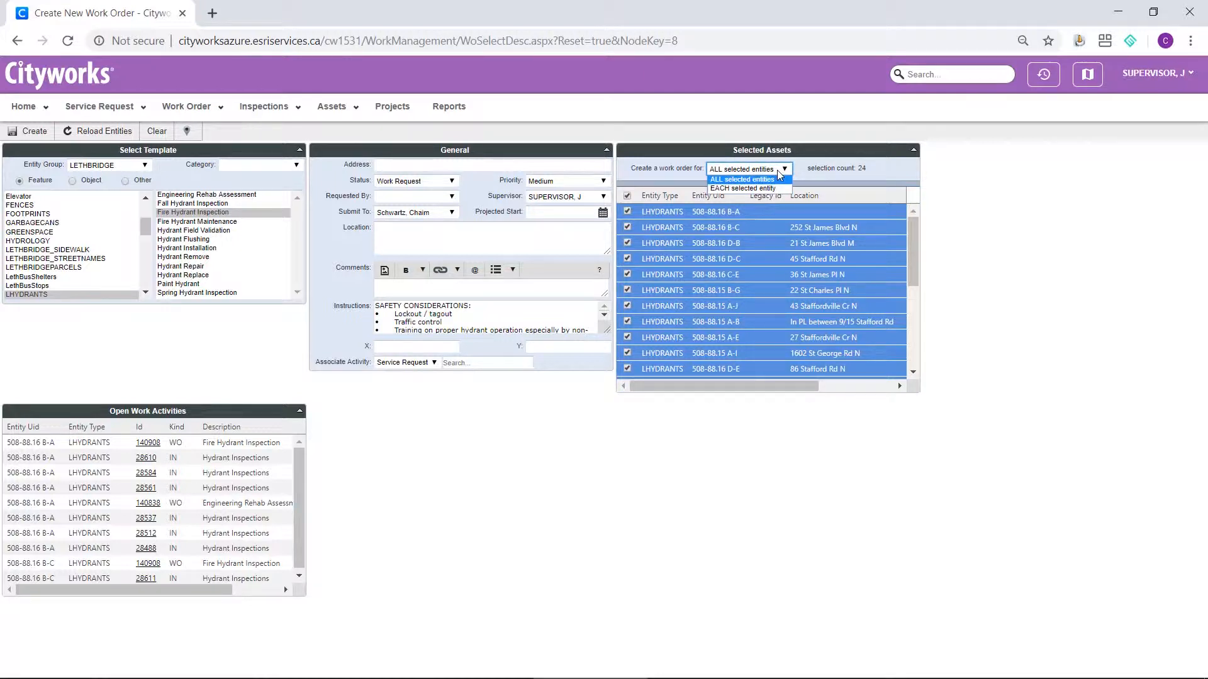
pyautogui.click(779, 171)
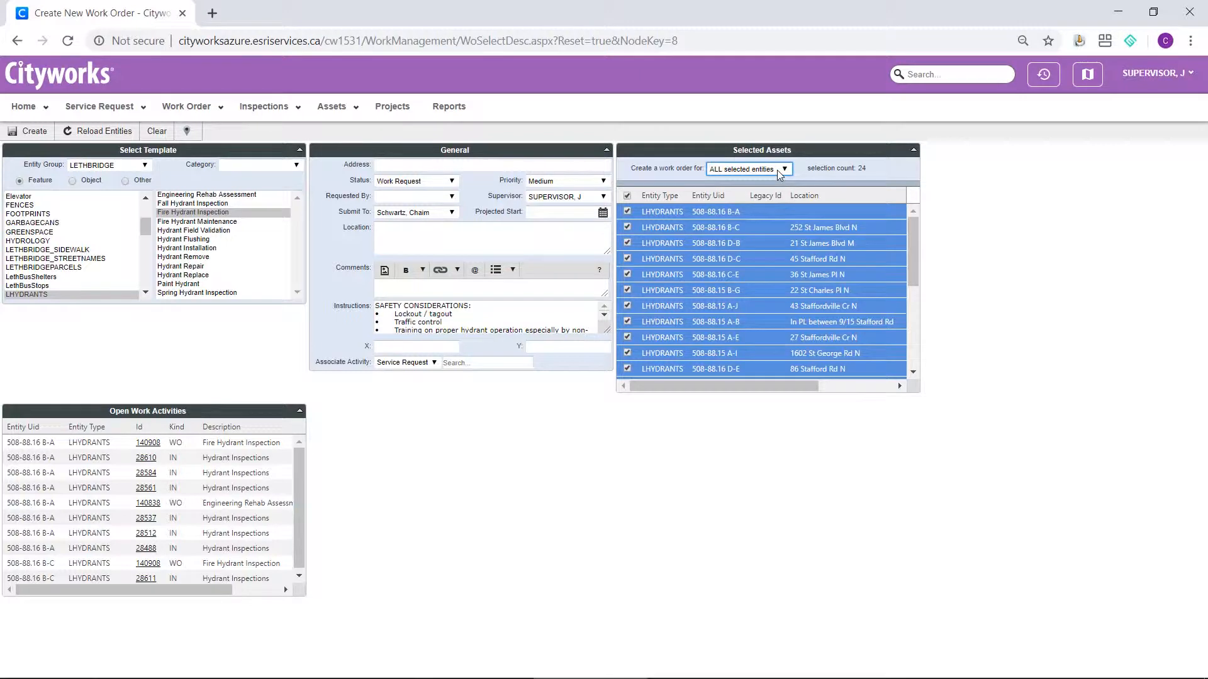
pyautogui.click(34, 132)
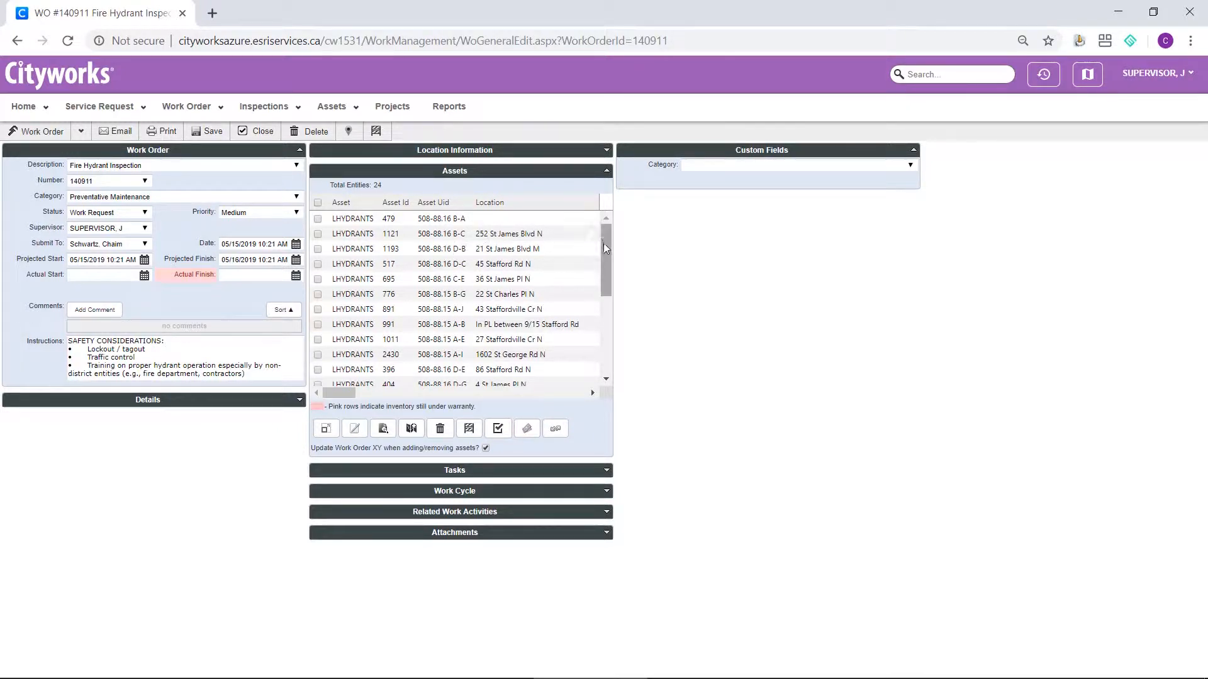
# Review the work order's asset list and its work cycle repeat and interval settings
pyautogui.scroll(-3, 602, 243)
pyautogui.scroll(3, 592, 264)
pyautogui.click(476, 496)
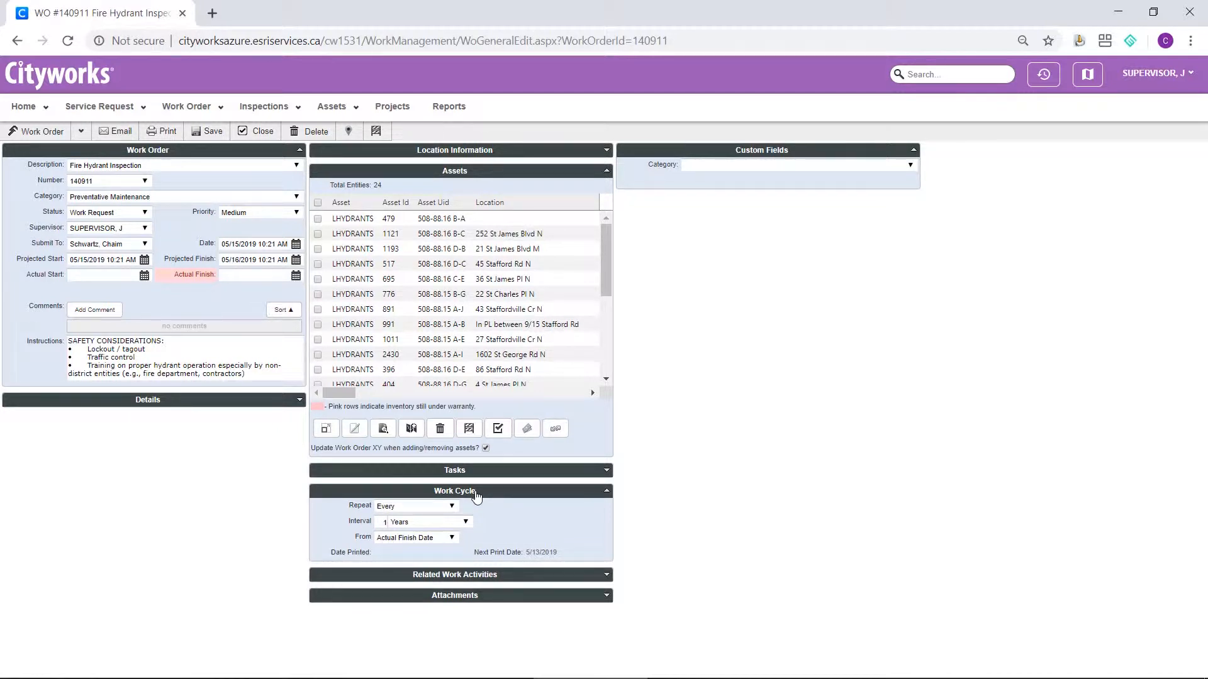
pyautogui.click(463, 525)
pyautogui.click(465, 525)
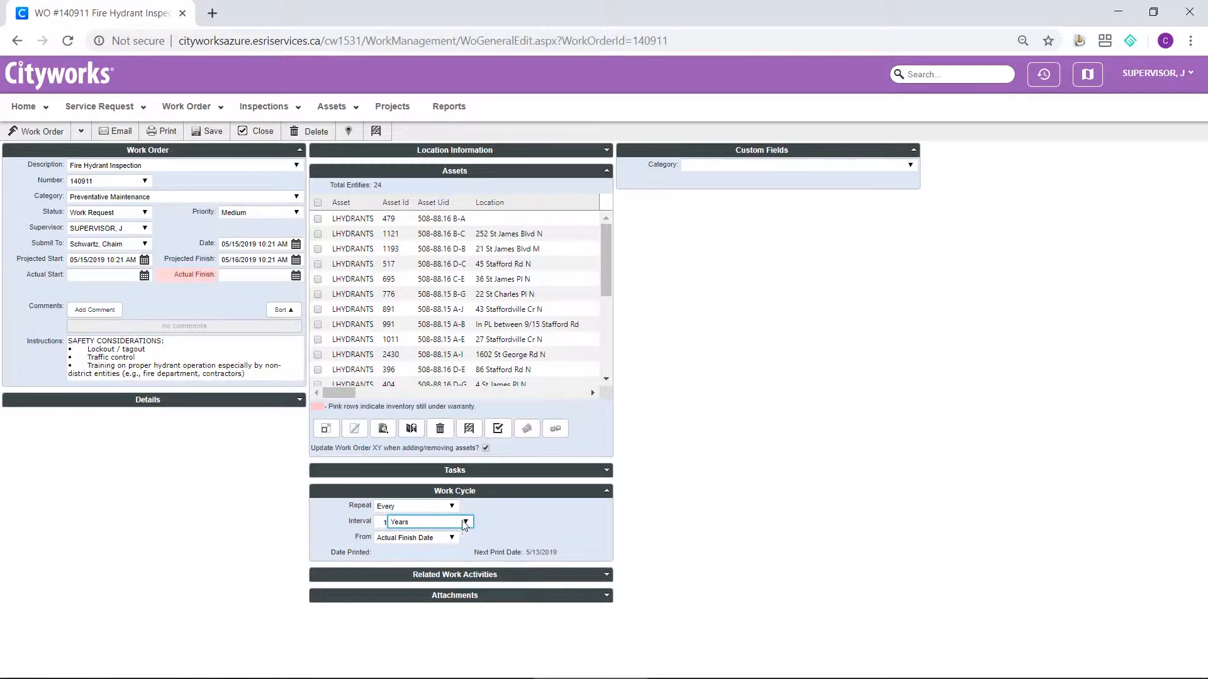
pyautogui.click(470, 495)
# Review the inspections under the work order's related work activities and show its attachments
pyautogui.click(472, 513)
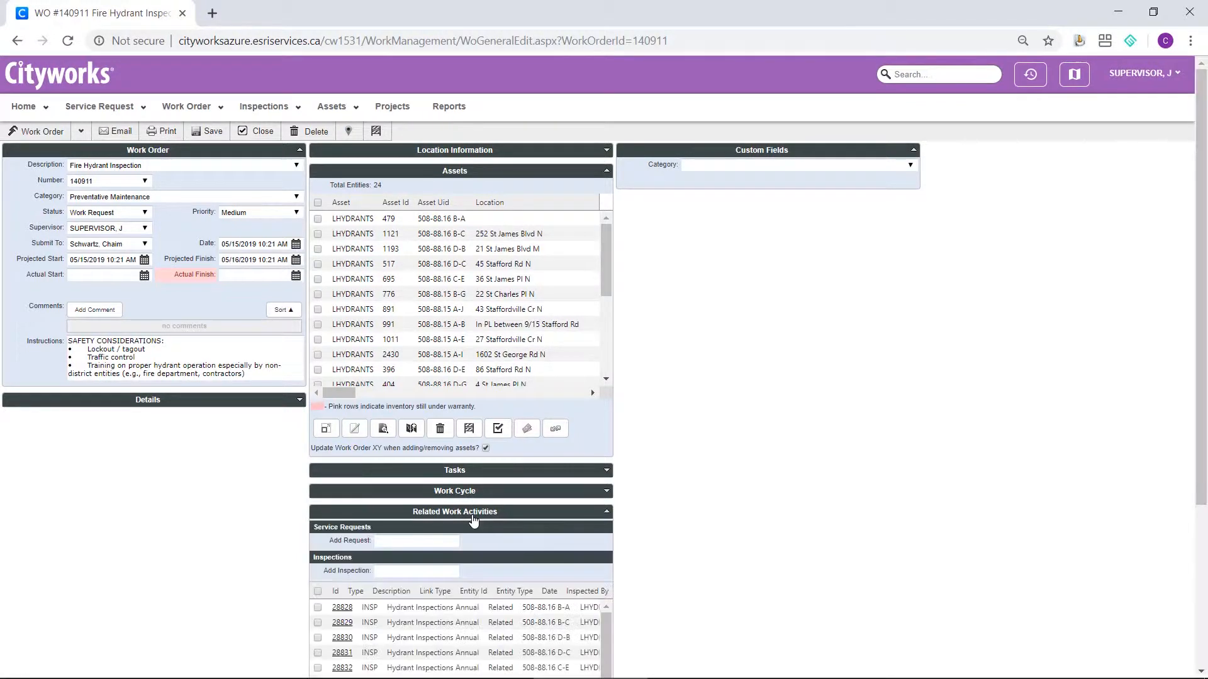
pyautogui.scroll(-1, 694, 531)
pyautogui.scroll(-2, 694, 531)
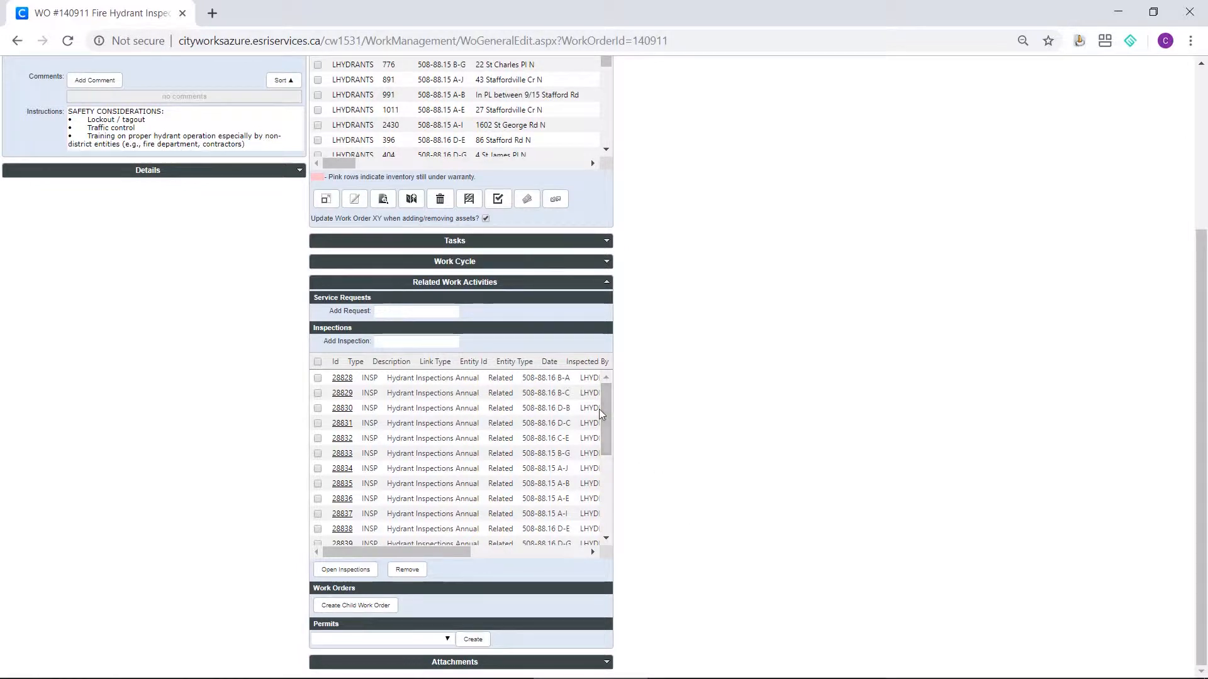
pyautogui.moveTo(606, 426)
pyautogui.mouseDown()
pyautogui.moveTo(604, 504)
pyautogui.moveTo(605, 426)
pyautogui.mouseUp()
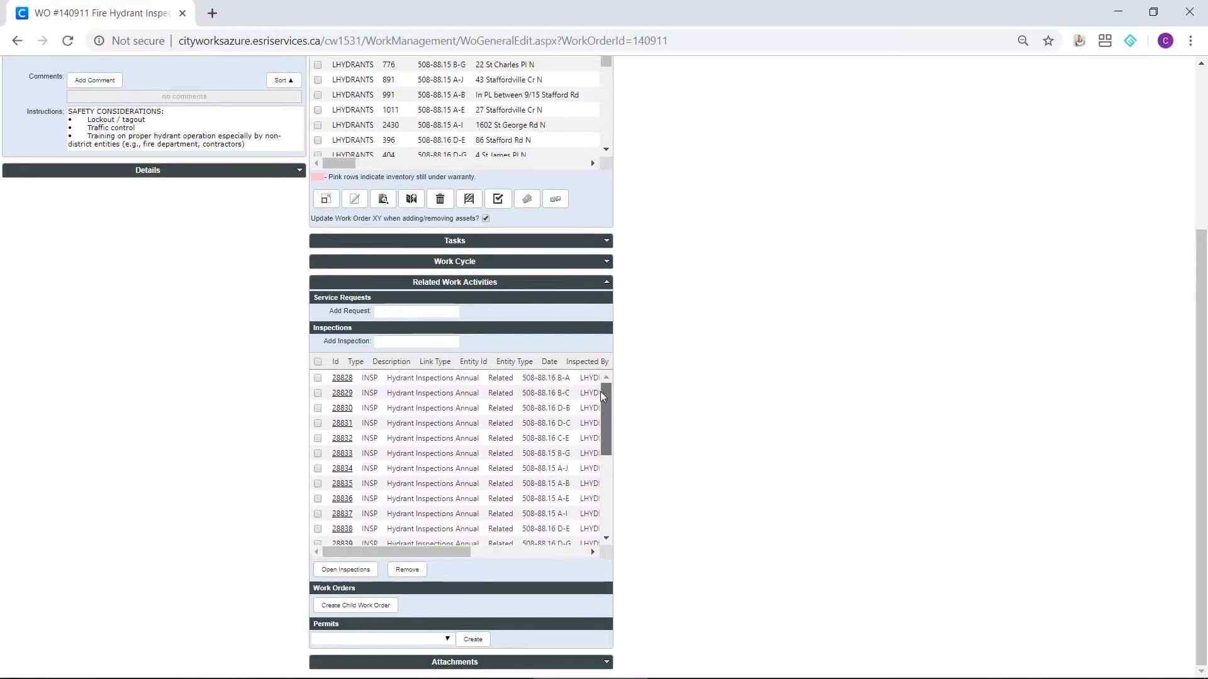
pyautogui.click(461, 285)
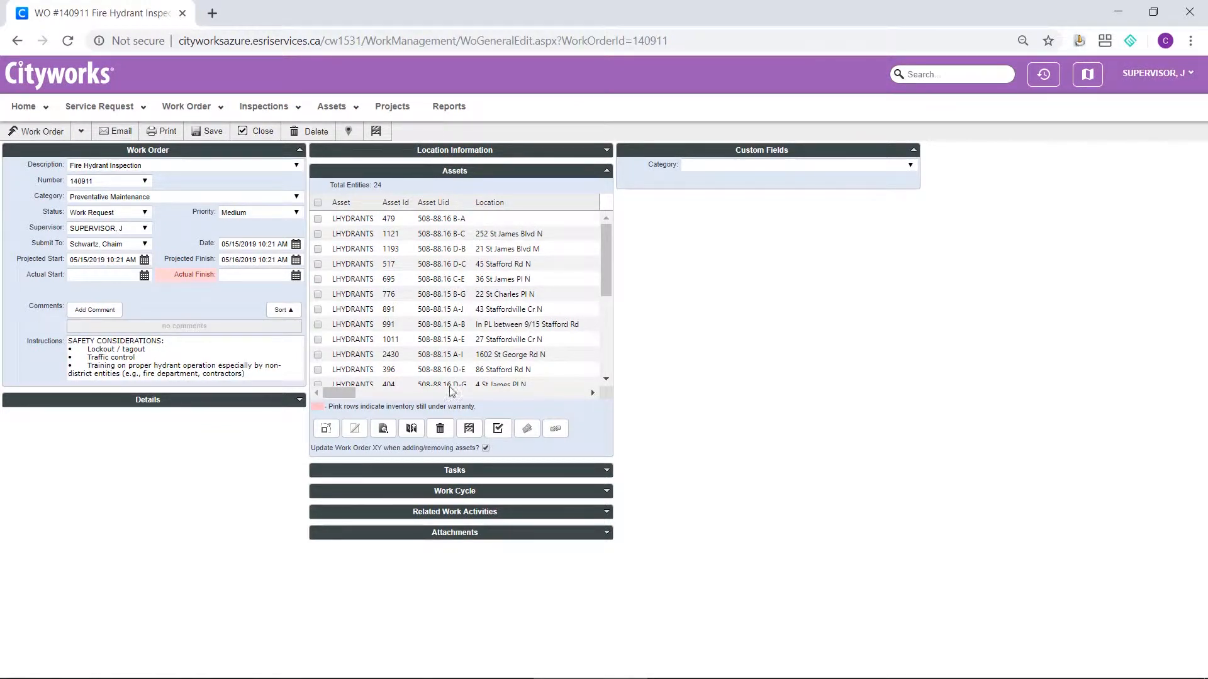
pyautogui.click(451, 535)
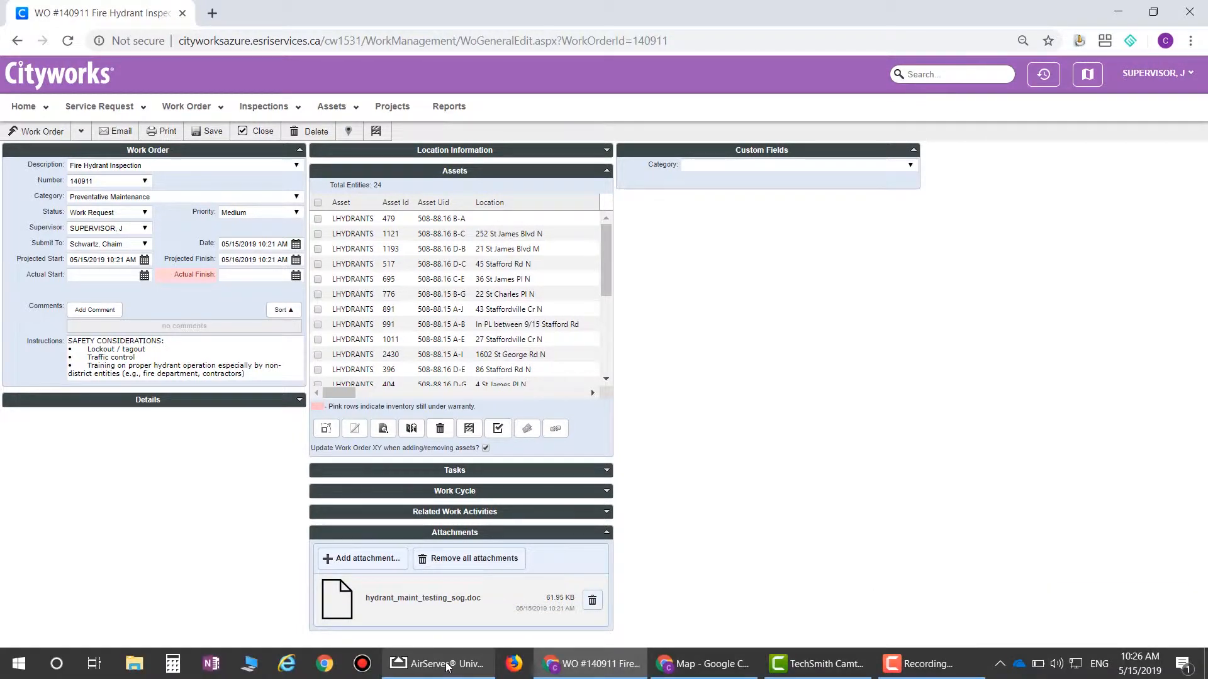
# Switch to the AirServer window mirroring the mobile map and minimize the browser behind it
pyautogui.click(448, 666)
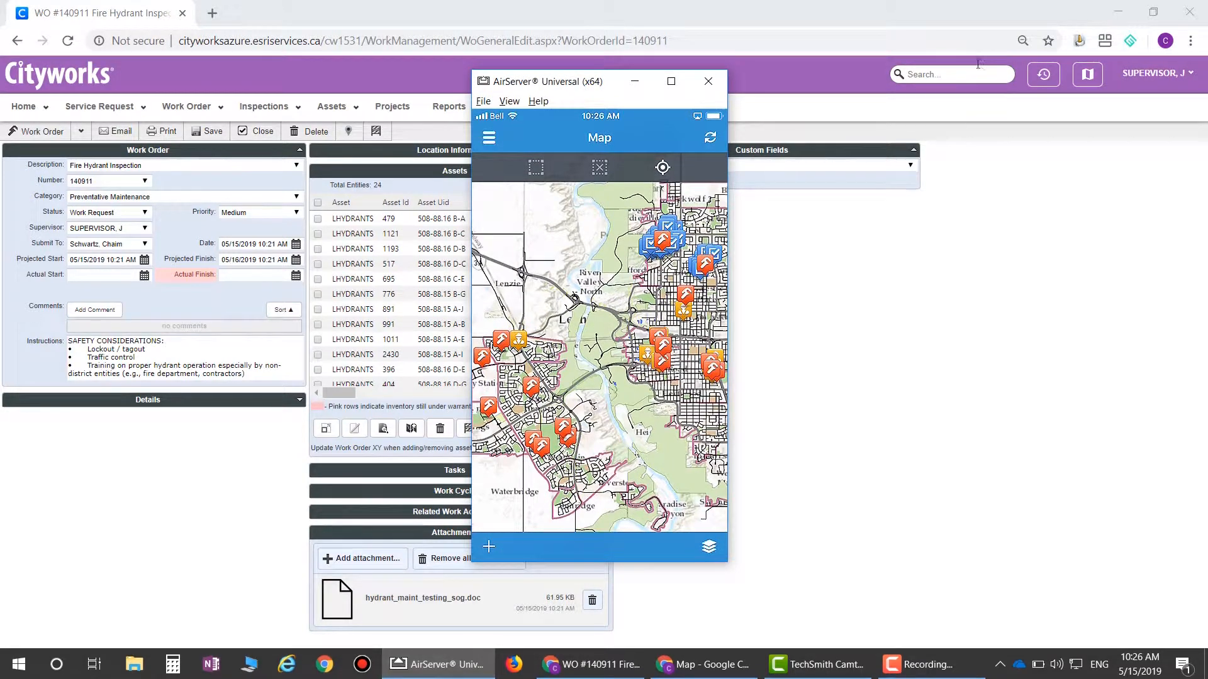
pyautogui.click(1119, 13)
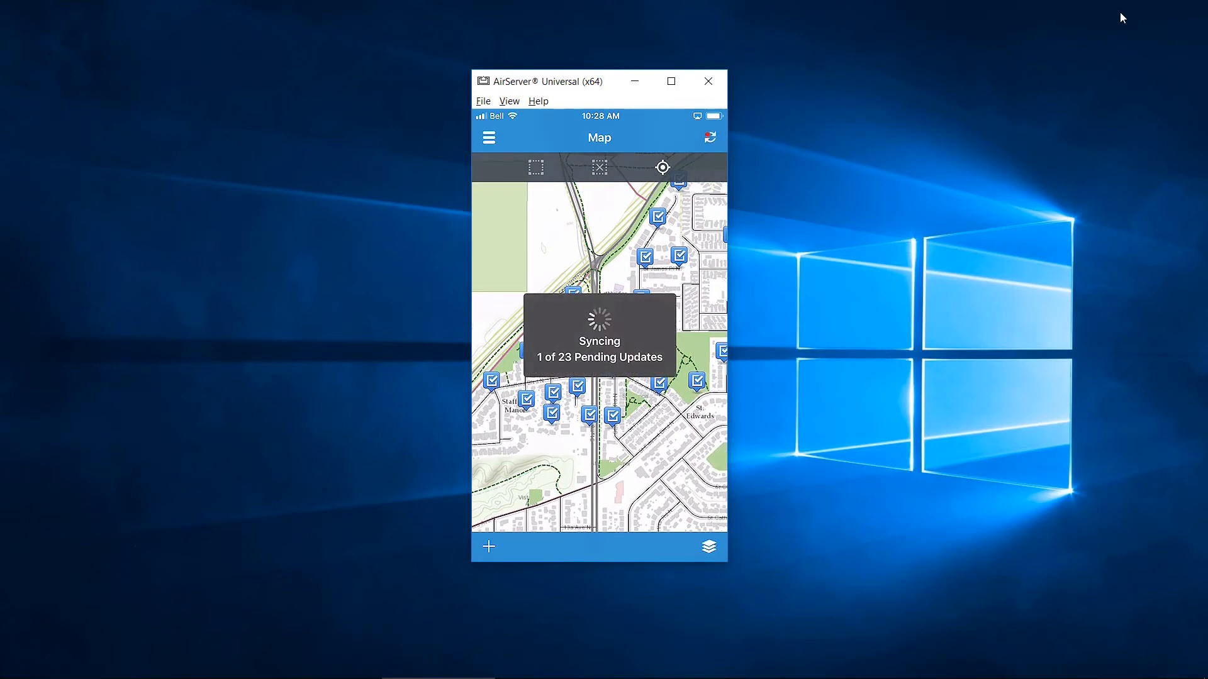
# Minimize AirServer, switch back to Cityworks in Chrome and review the Hydrants inbox's inspection status chart and locations map
pyautogui.click(634, 85)
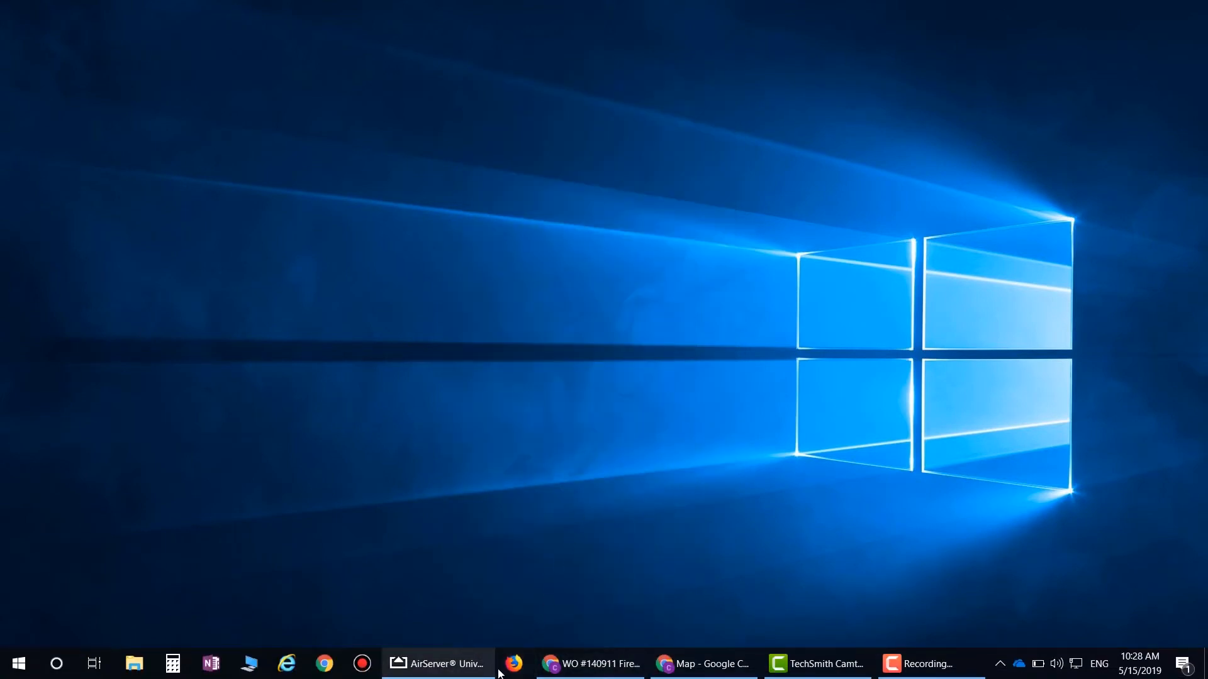
pyautogui.click(592, 664)
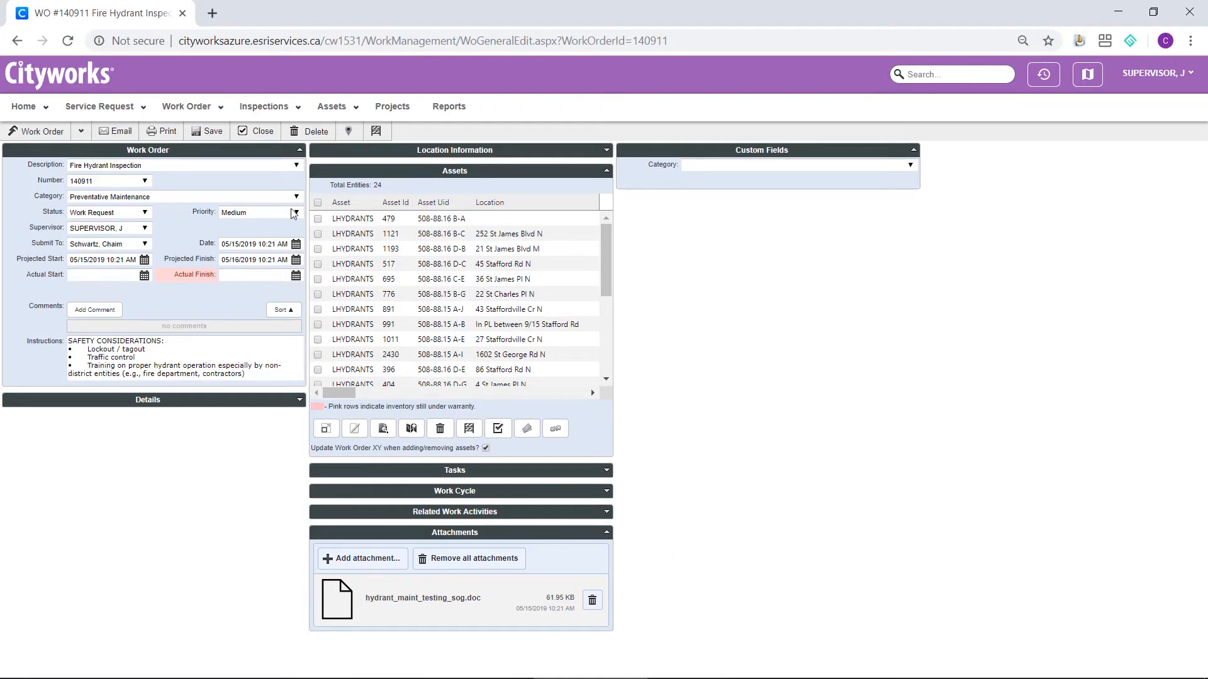
pyautogui.click(12, 111)
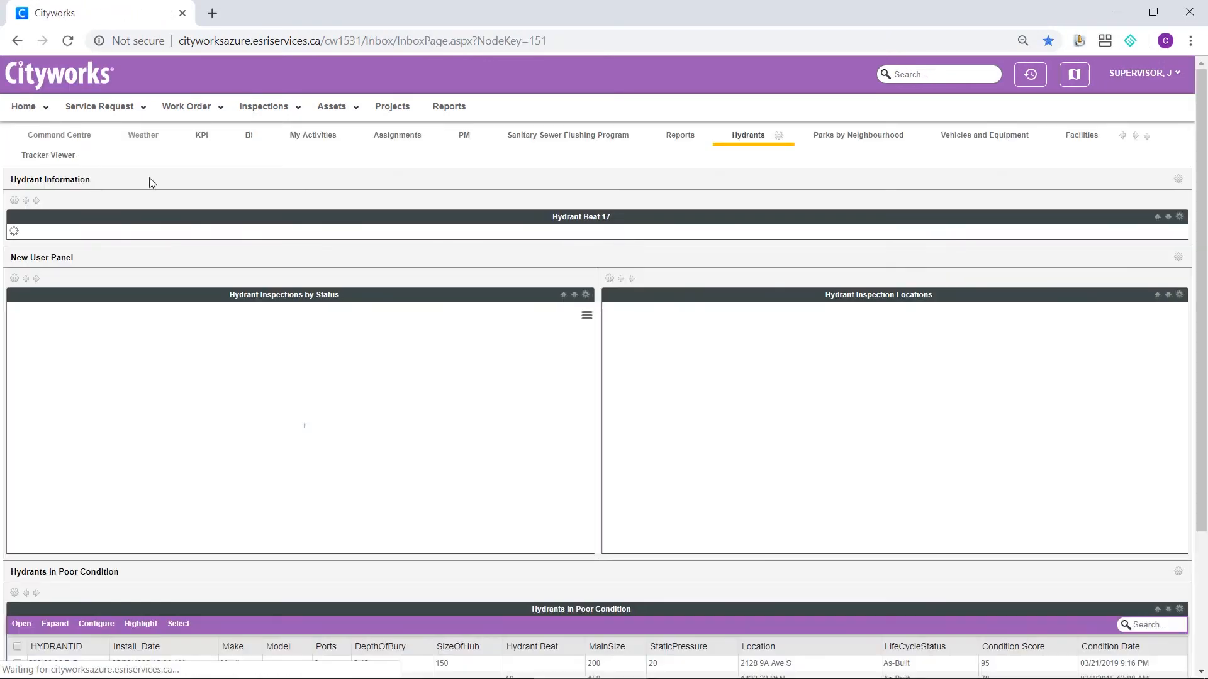
pyautogui.scroll(-5, 531, 361)
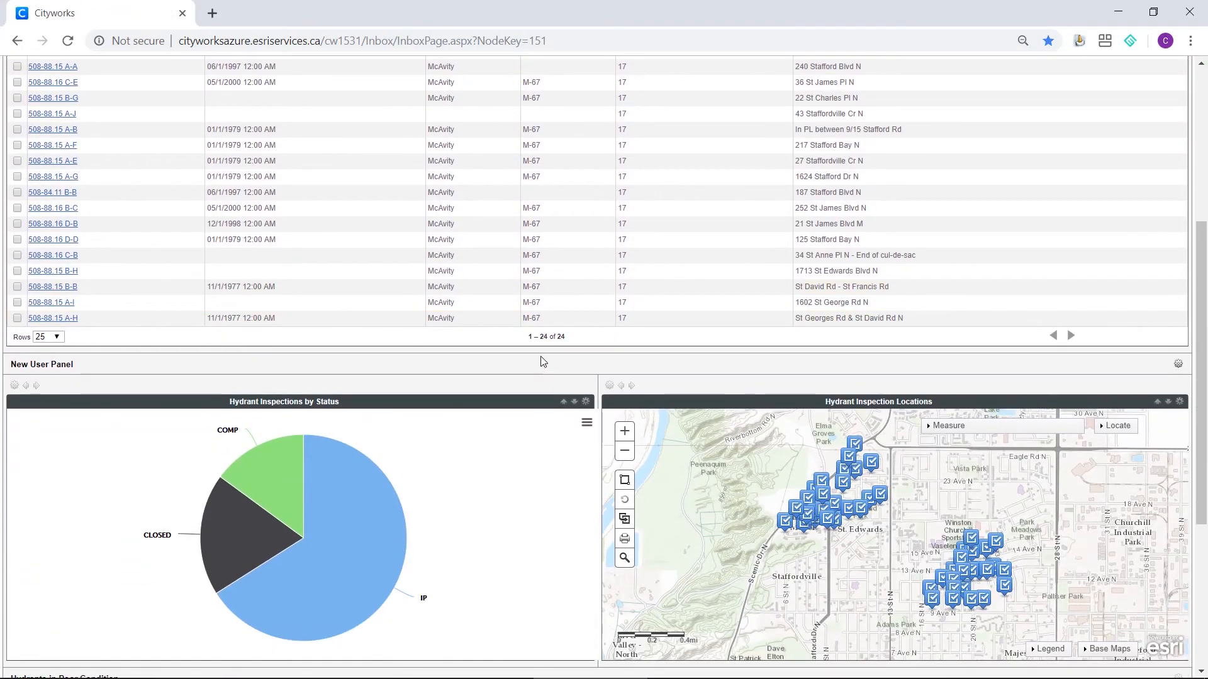
pyautogui.scroll(-2, 539, 360)
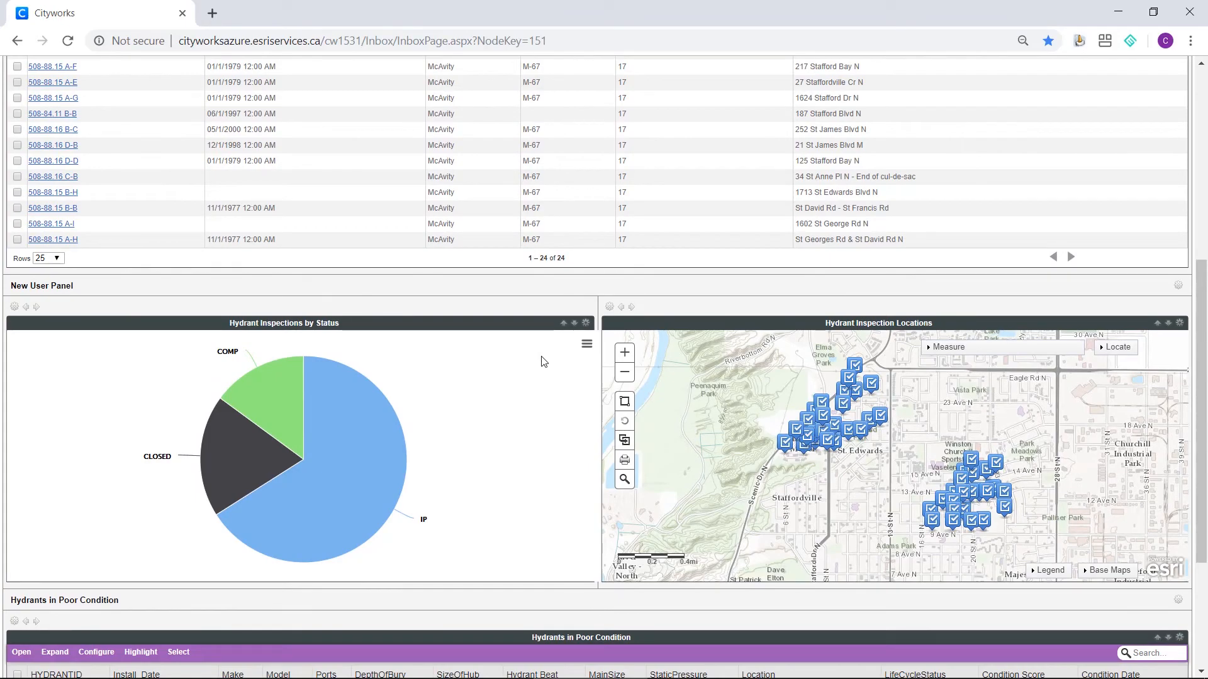